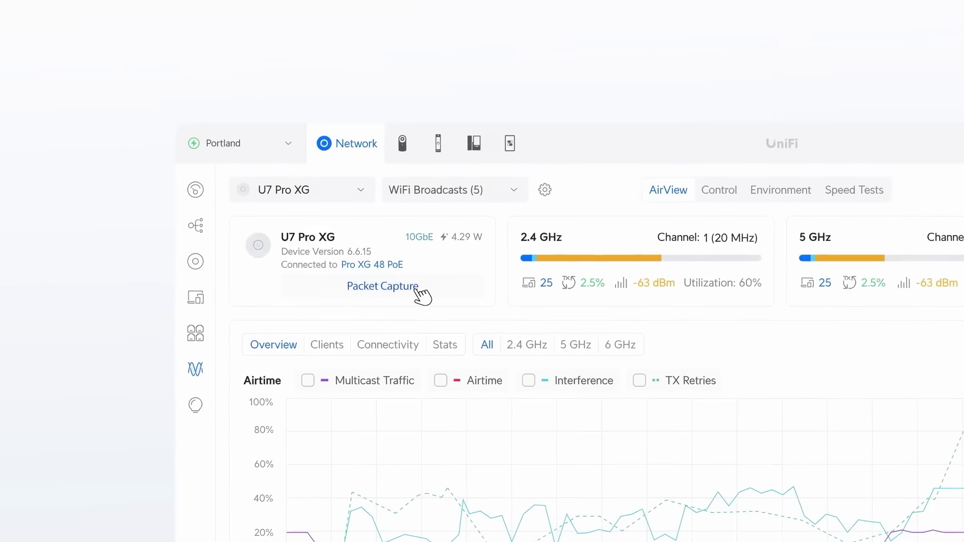
Step: Capture packets on the U7 Pro XG, enable Private Pre-Shared Keys with CSV-uploaded passwords, and revert Default WiFi Speeds
click(423, 294)
click(603, 403)
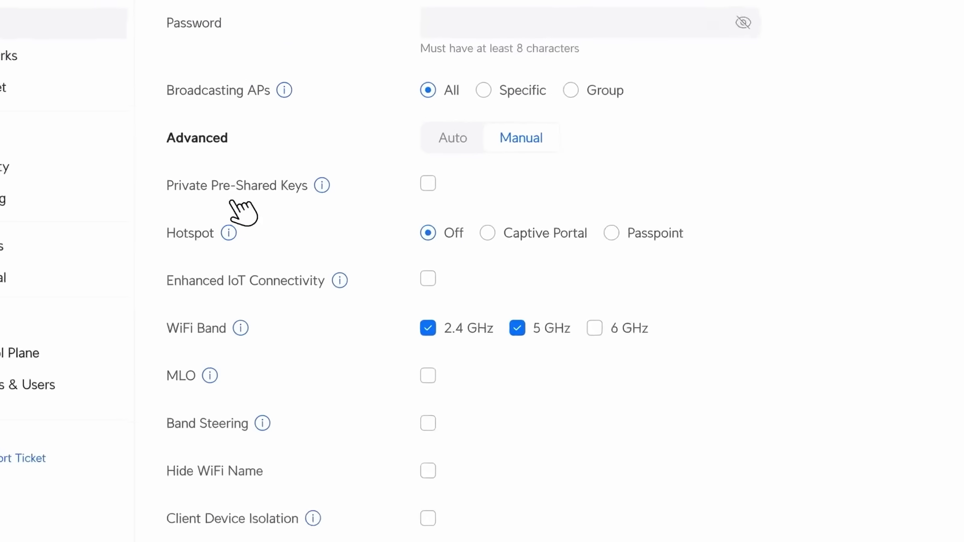
click(385, 200)
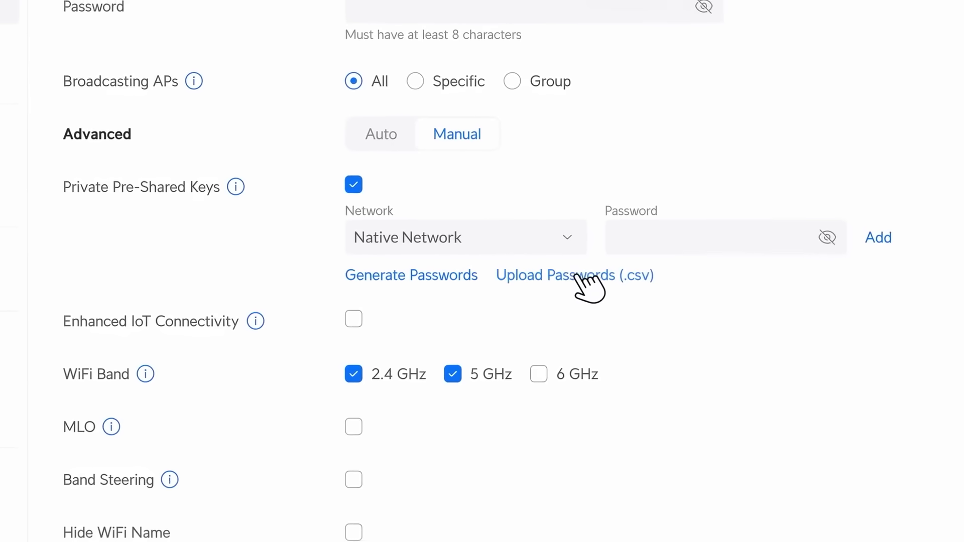
click(575, 275)
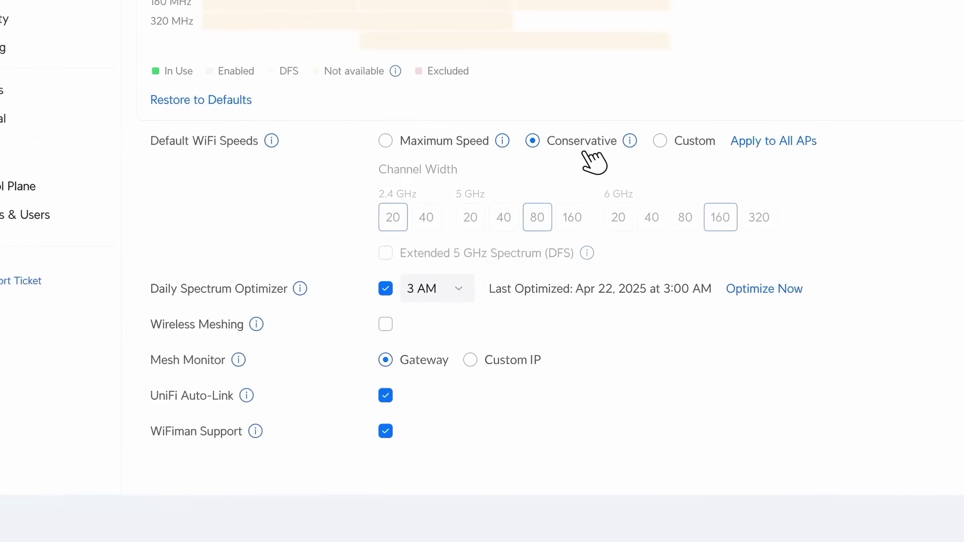
click(386, 137)
click(350, 104)
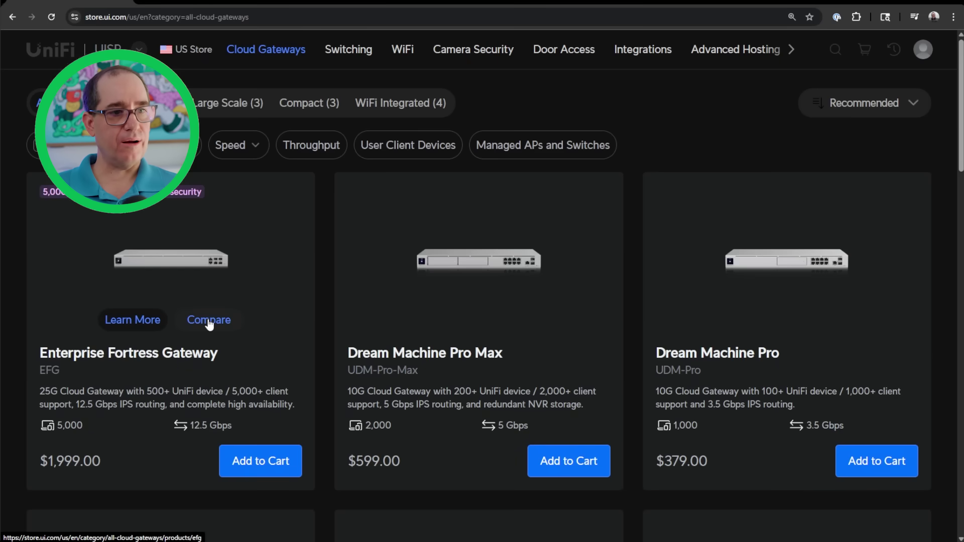
Step: Add Enterprise Fortress Gateway and Cloud Gateway Fiber to the comparison and open the three-gateway comparison
click(209, 321)
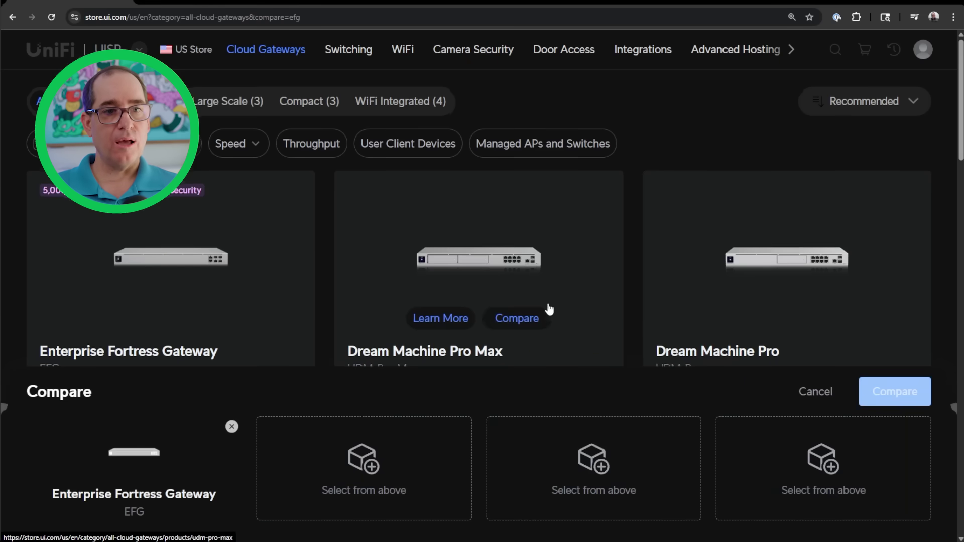
scroll(527, 301, down, 1)
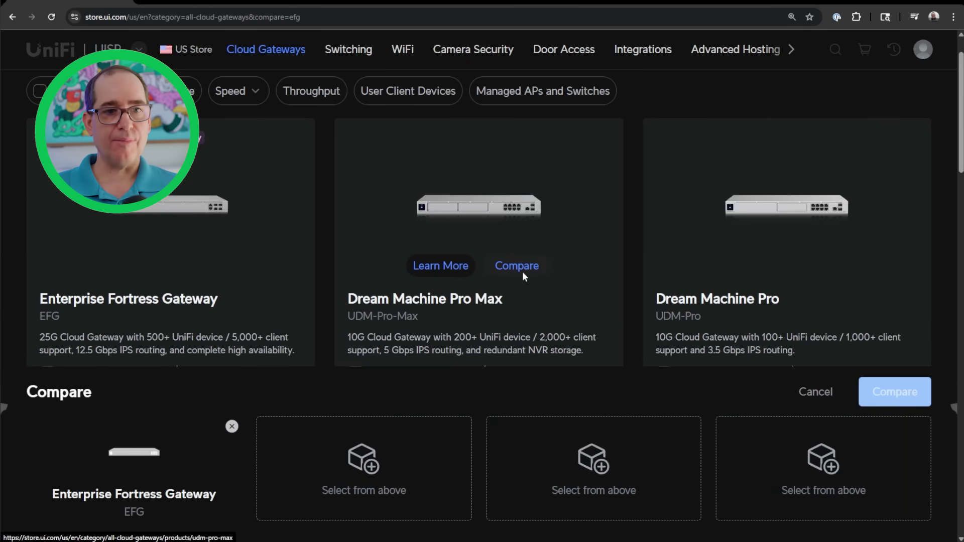
scroll(525, 320, down, 4)
scroll(526, 320, down, 3)
scroll(535, 256, down, 1)
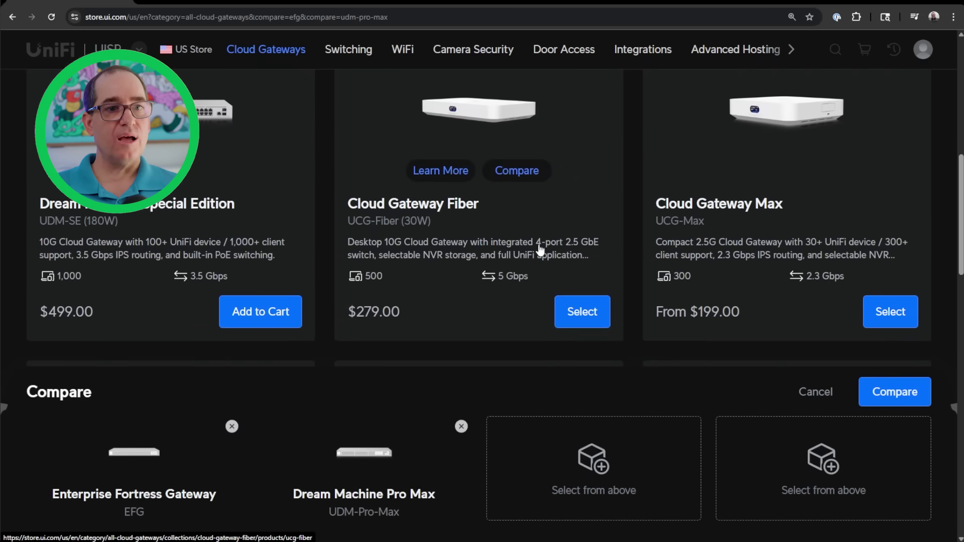
click(516, 171)
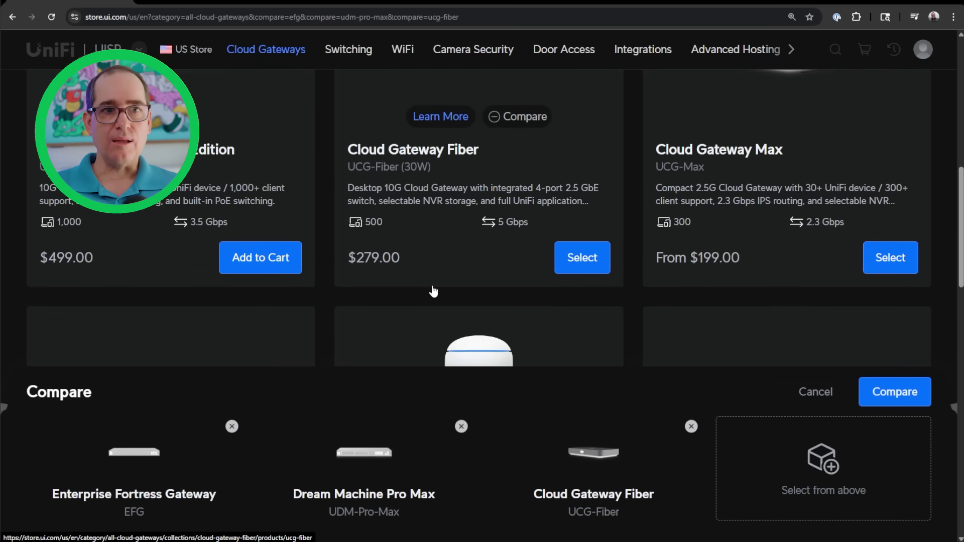
scroll(433, 290, up, 4)
scroll(430, 293, up, 4)
scroll(428, 292, up, 3)
scroll(427, 292, down, 4)
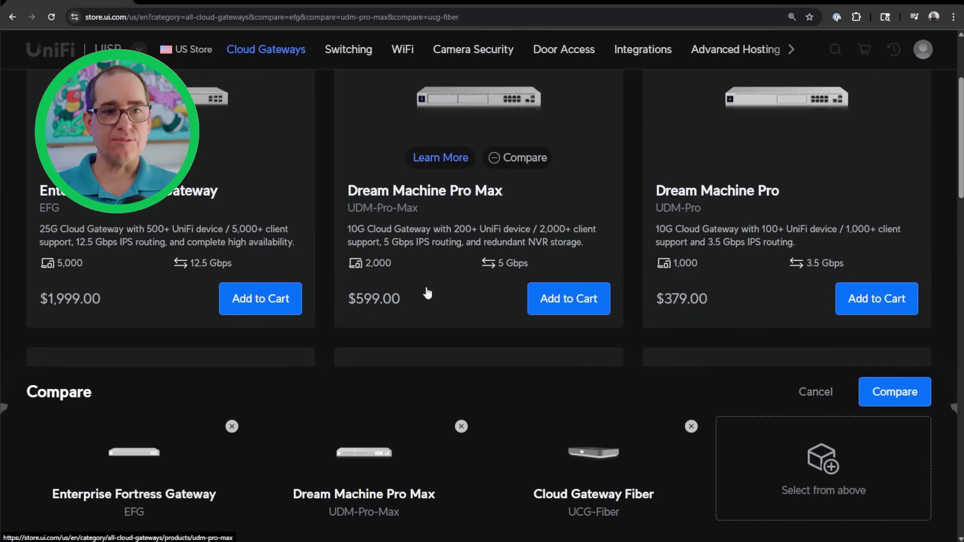
scroll(427, 292, down, 2)
scroll(428, 292, down, 1)
scroll(428, 293, down, 1)
scroll(428, 293, down, 1)
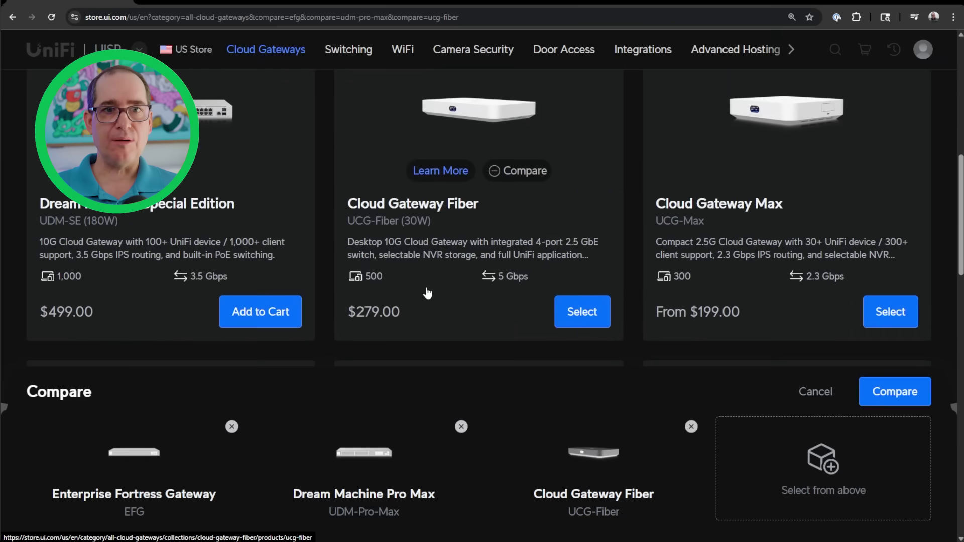
scroll(428, 292, down, 1)
scroll(428, 292, down, 2)
scroll(428, 292, down, 1)
scroll(427, 293, up, 3)
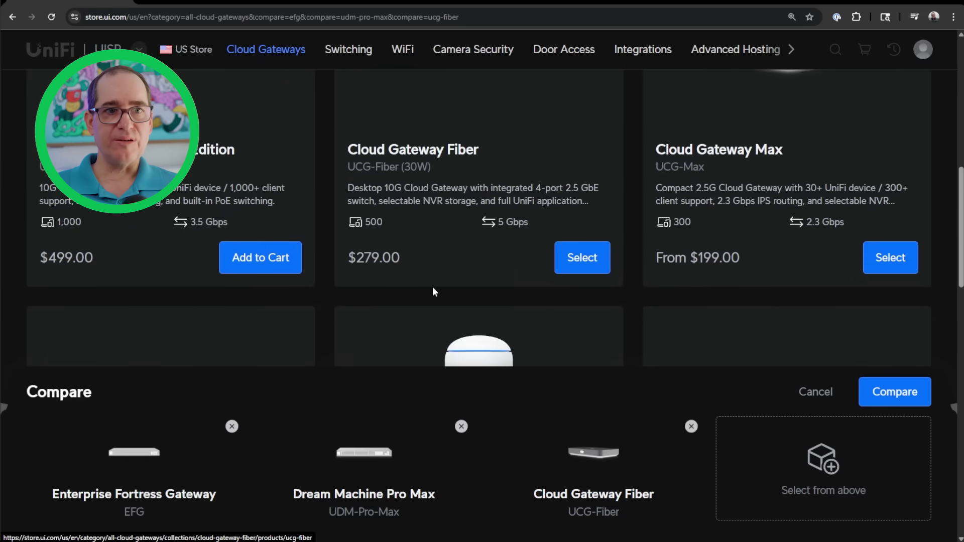
scroll(426, 292, up, 2)
scroll(426, 293, up, 2)
scroll(451, 298, up, 1)
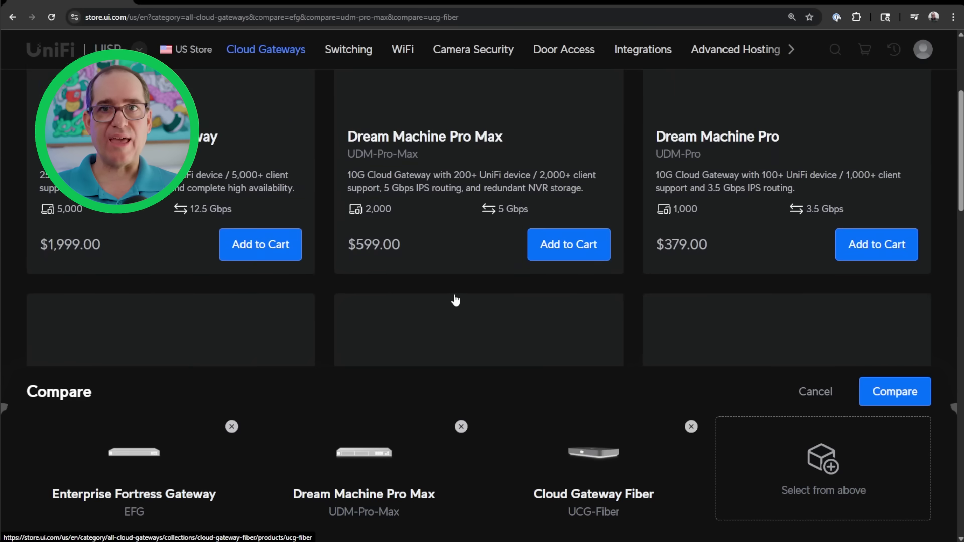
scroll(456, 301, up, 3)
scroll(455, 300, up, 3)
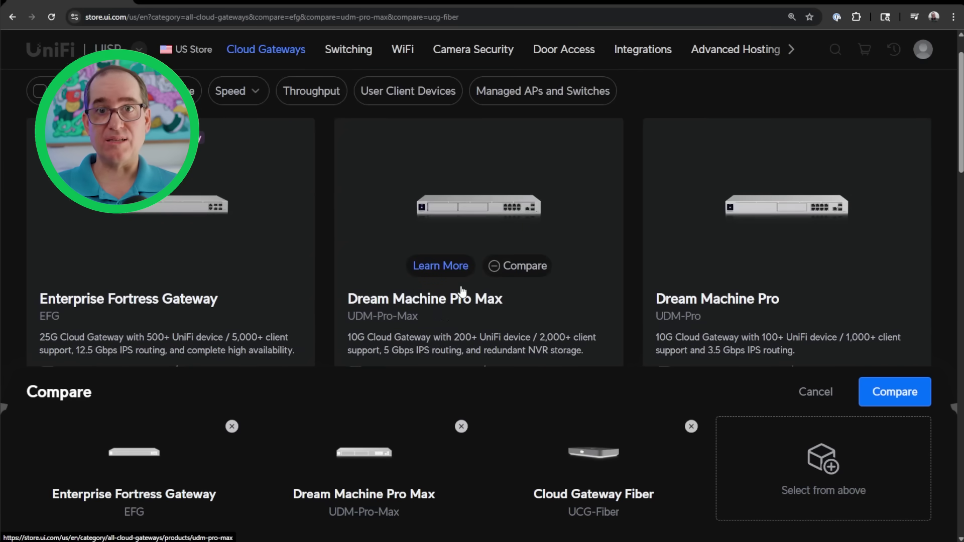
mouse_move(786, 226)
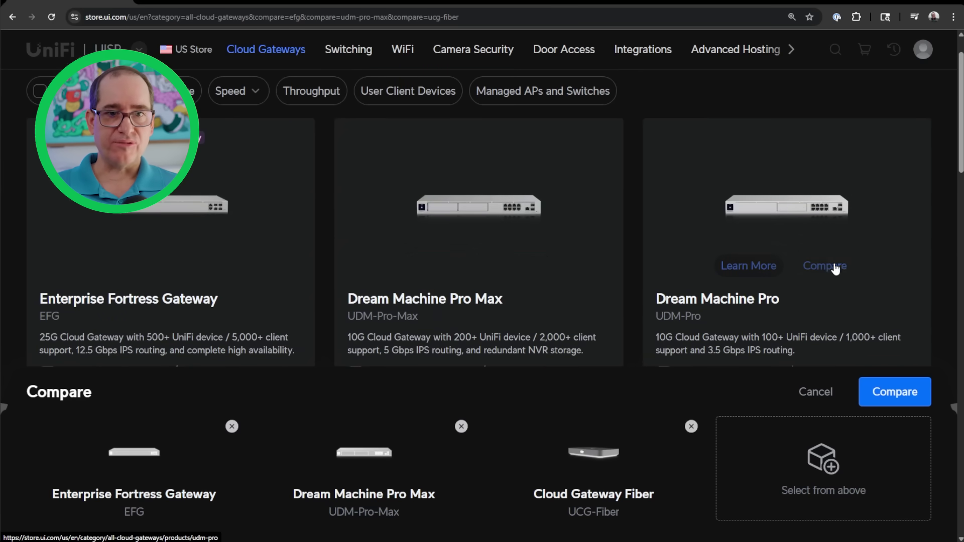
scroll(835, 268, down, 3)
scroll(226, 232, down, 3)
scroll(219, 256, down, 2)
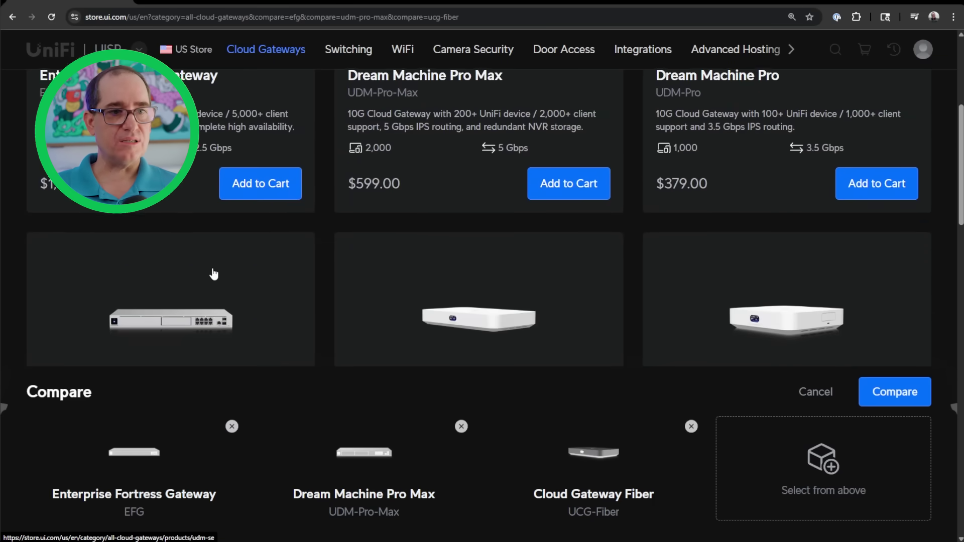
scroll(214, 274, down, 2)
scroll(528, 301, down, 2)
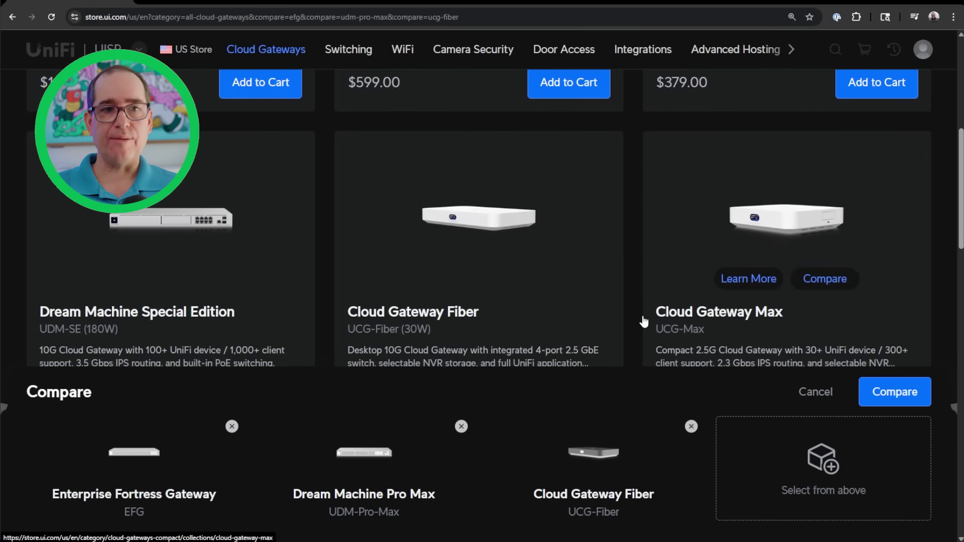
scroll(626, 355, up, 3)
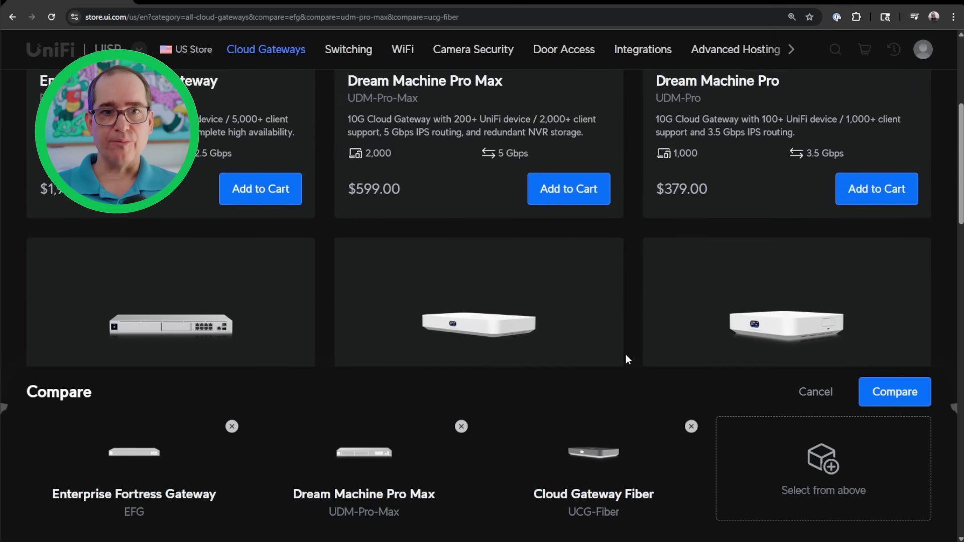
scroll(626, 354, down, 3)
scroll(626, 355, up, 2)
scroll(626, 354, up, 2)
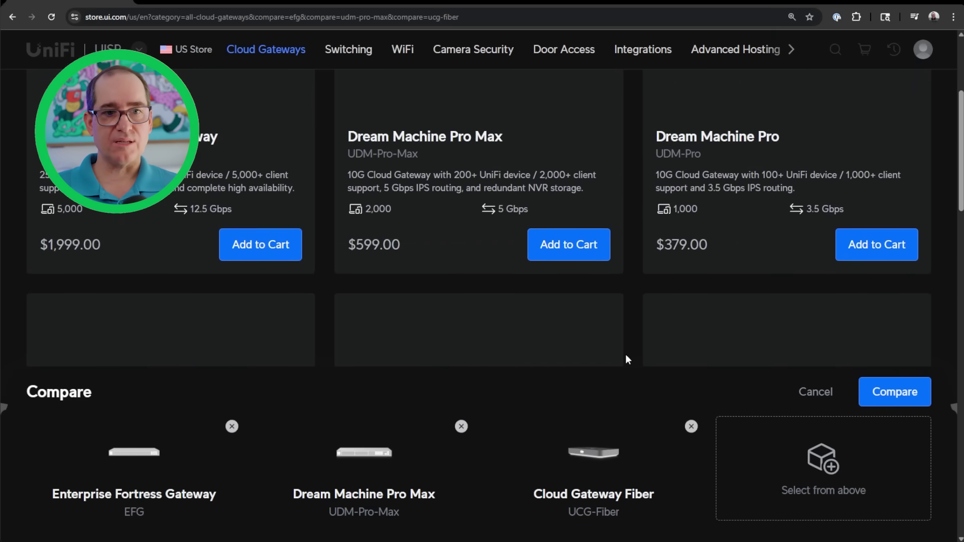
scroll(626, 355, up, 3)
scroll(626, 355, up, 2)
scroll(626, 354, down, 1)
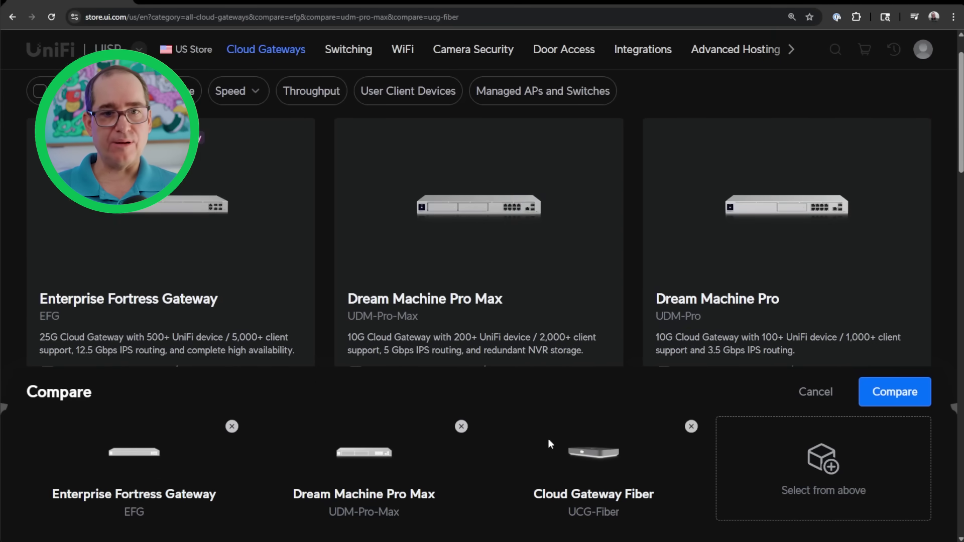
click(894, 392)
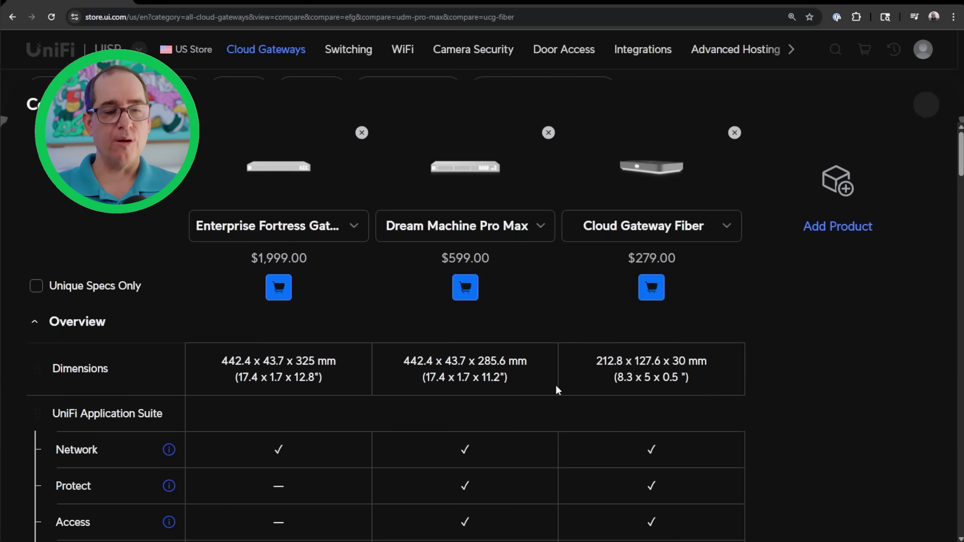
scroll(483, 395, down, 1)
scroll(480, 407, up, 1)
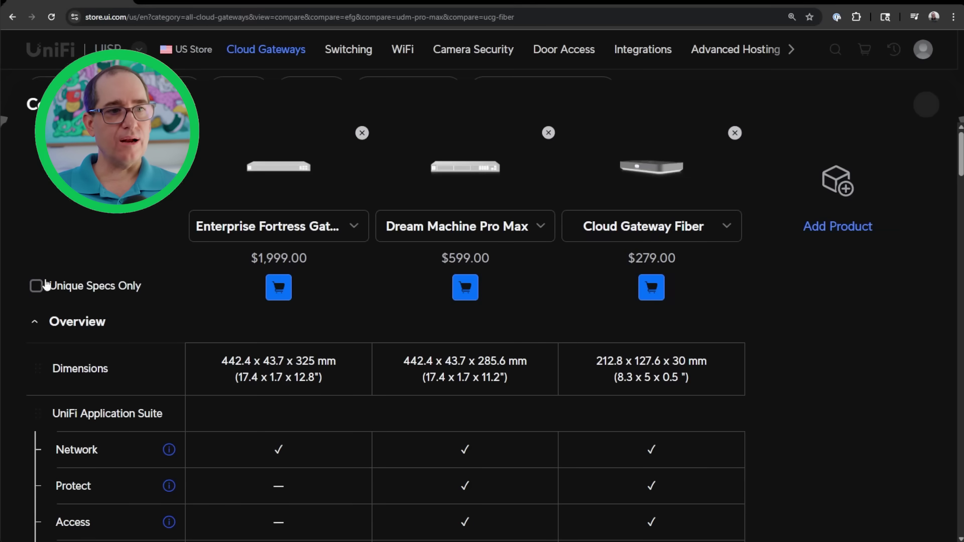
Step: Turn on Unique Specs Only in the comparison table, hiding shared rows like Network
click(36, 288)
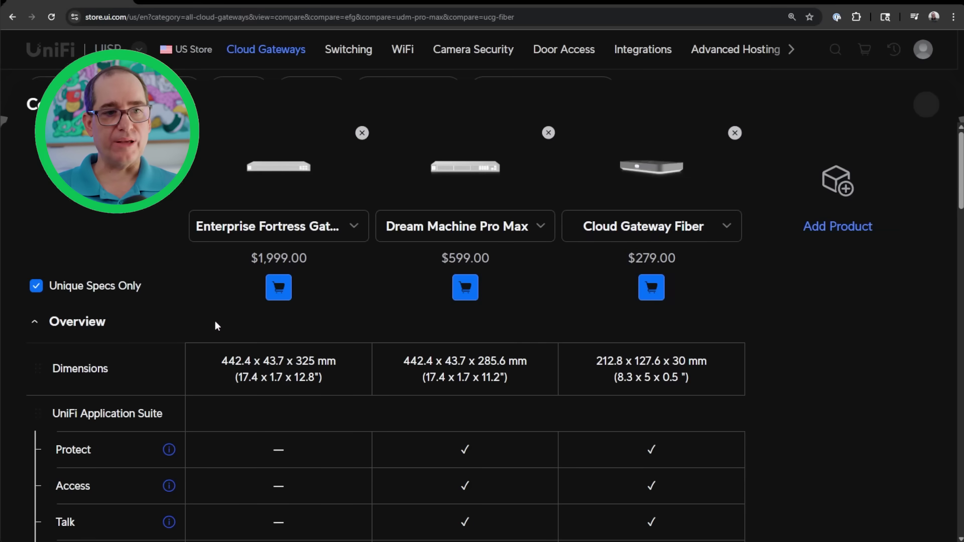
scroll(335, 379, down, 1)
scroll(336, 378, down, 2)
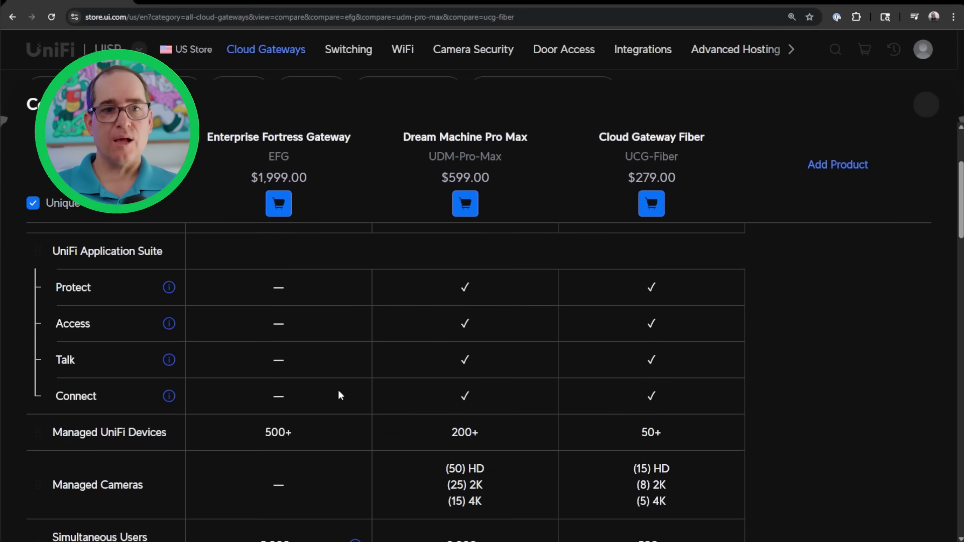
scroll(397, 374, down, 1)
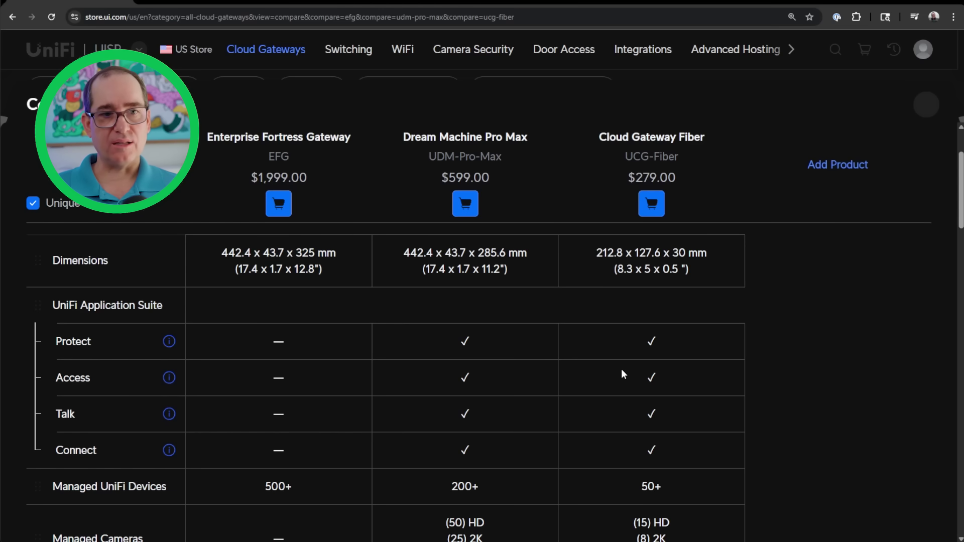
Step: Switch Unique Specs Only off to show every spec, then back on
click(33, 203)
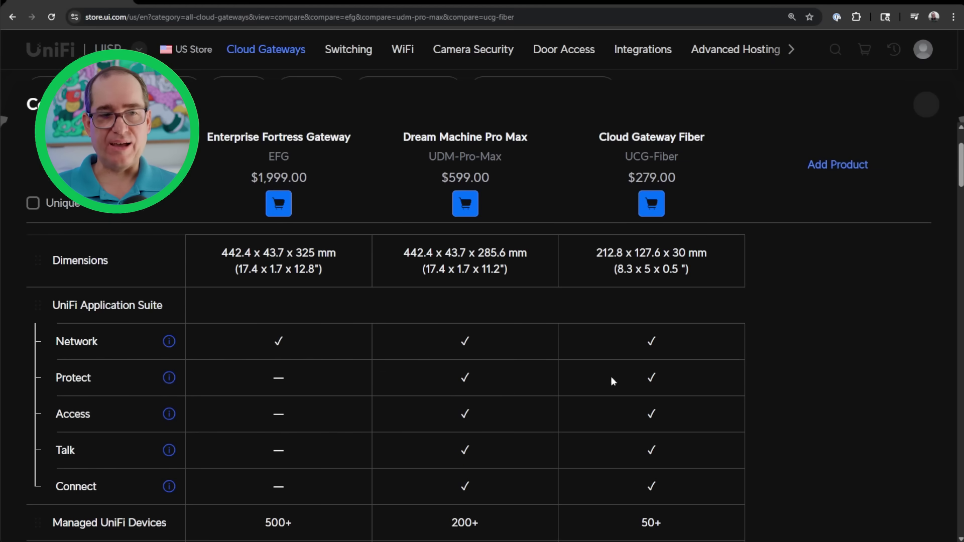
click(33, 206)
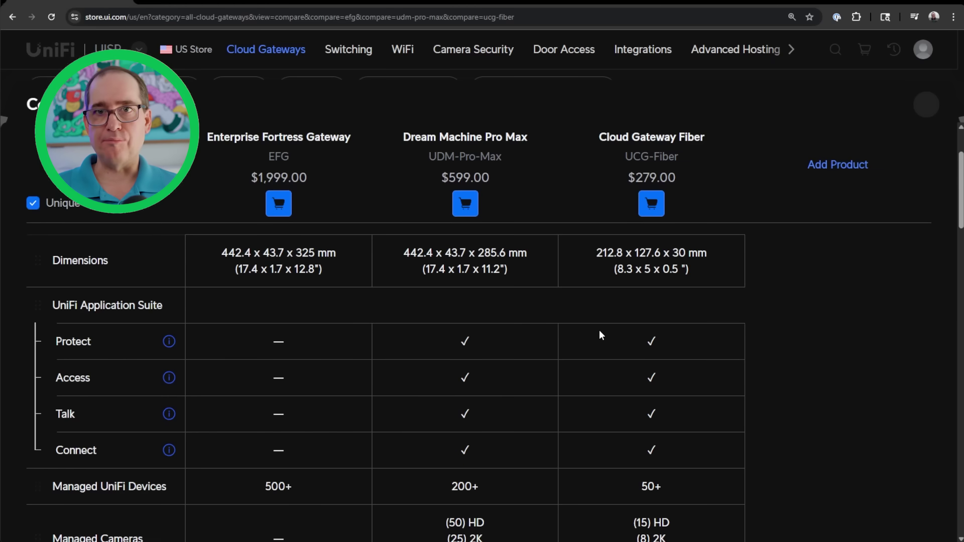
scroll(497, 350, down, 3)
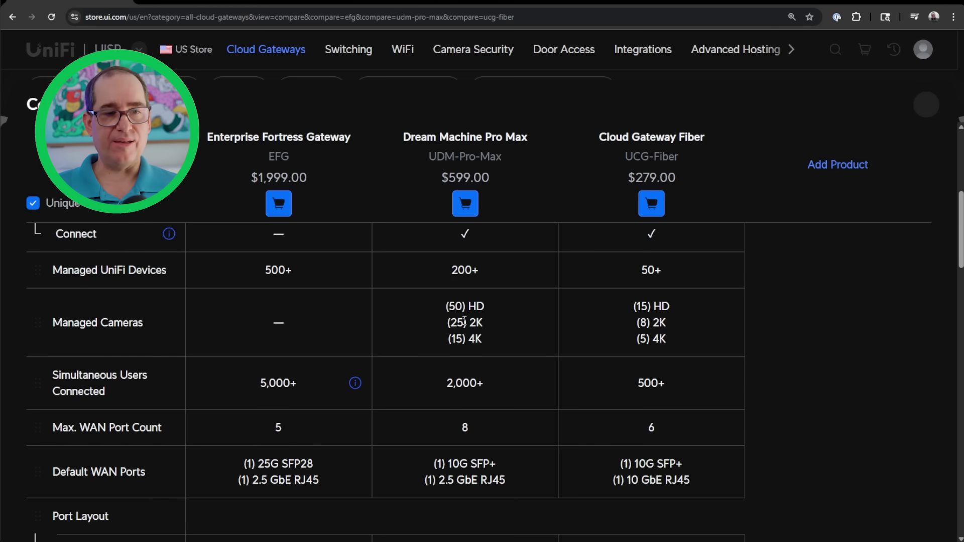
scroll(598, 233, up, 2)
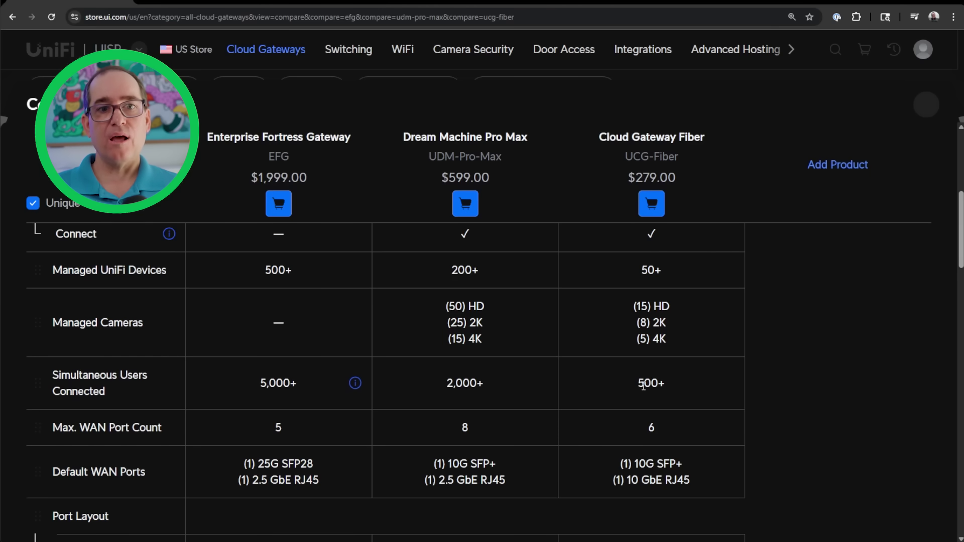
scroll(689, 373, down, 1)
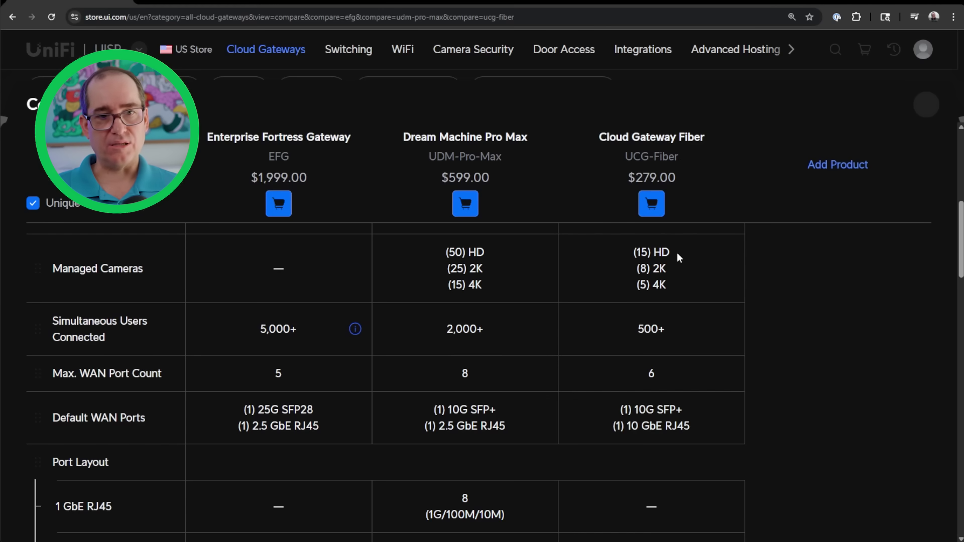
scroll(581, 475, down, 1)
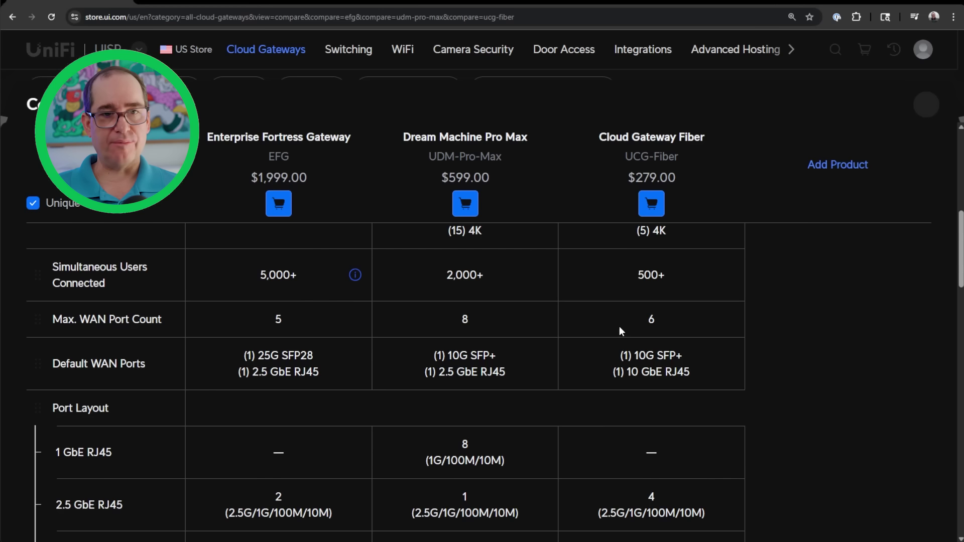
scroll(522, 320, down, 1)
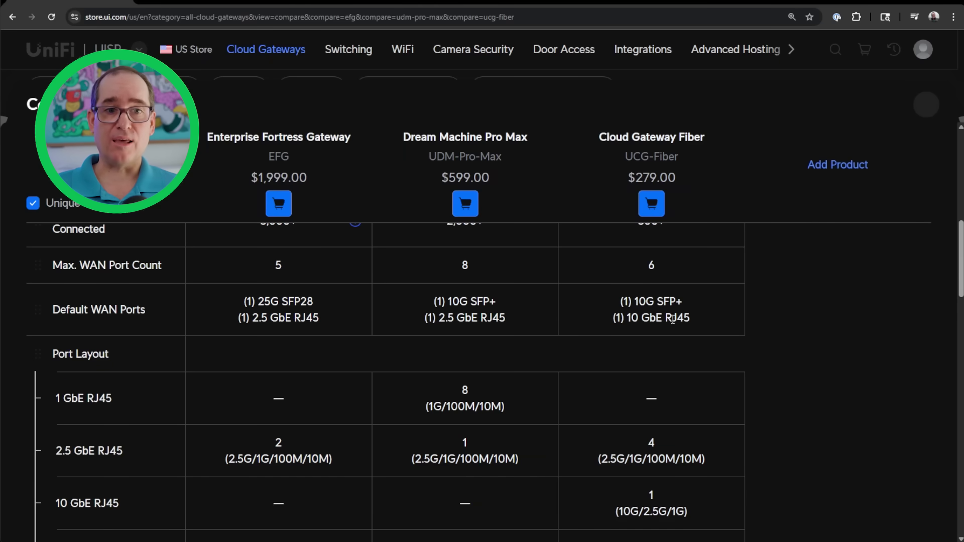
scroll(626, 342, down, 2)
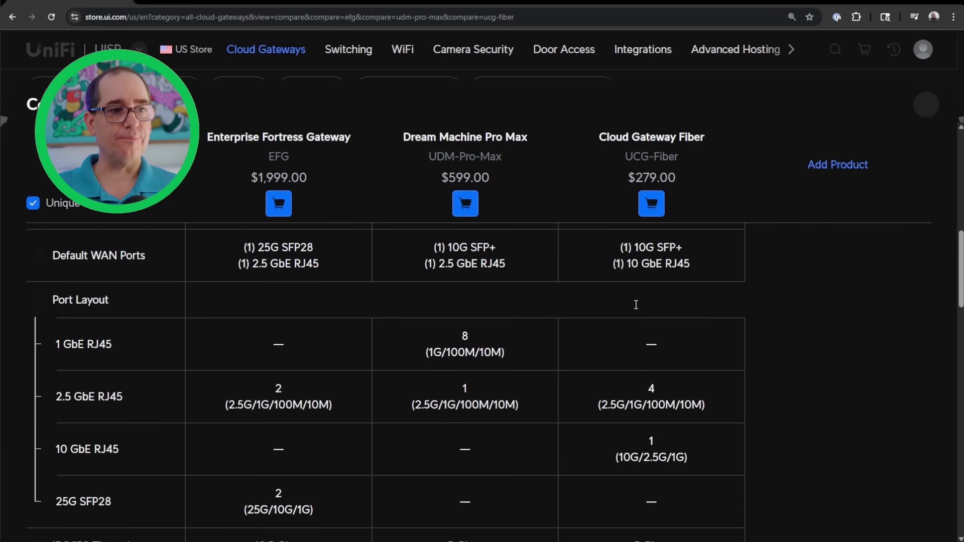
scroll(677, 301, down, 1)
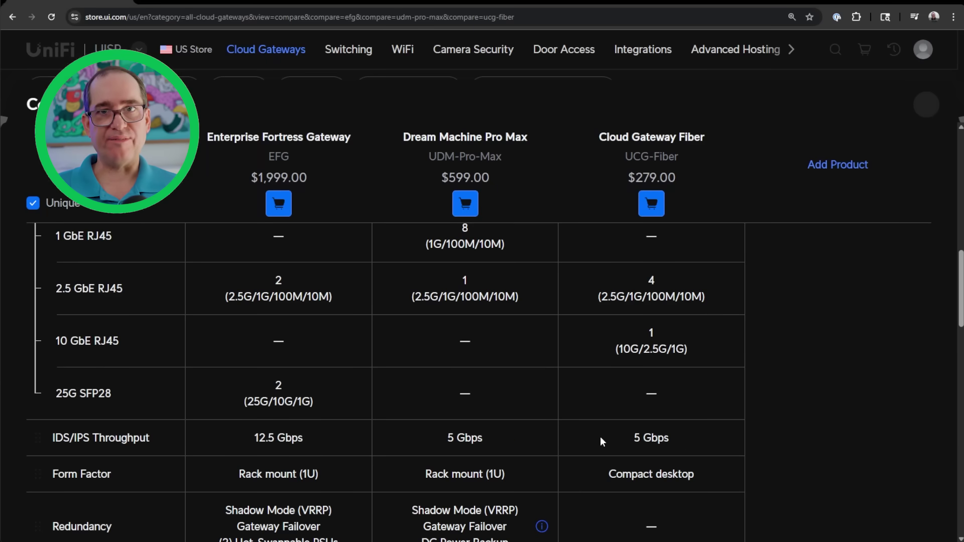
scroll(573, 444, down, 2)
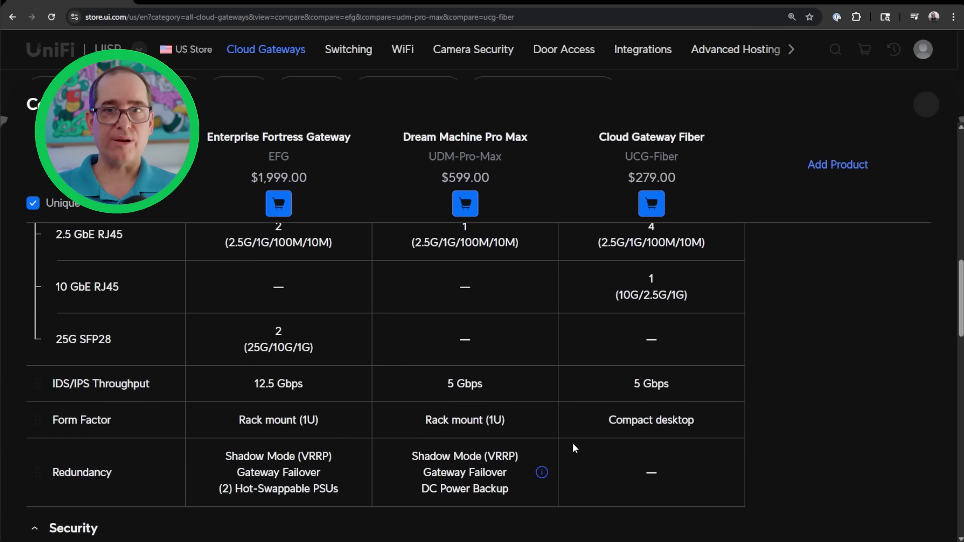
scroll(573, 443, down, 2)
scroll(597, 430, down, 2)
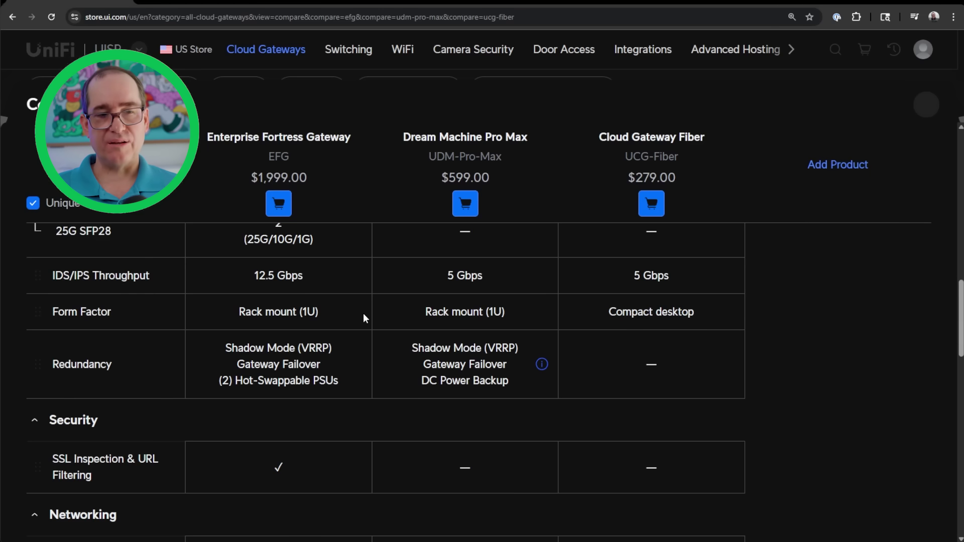
scroll(444, 343, down, 1)
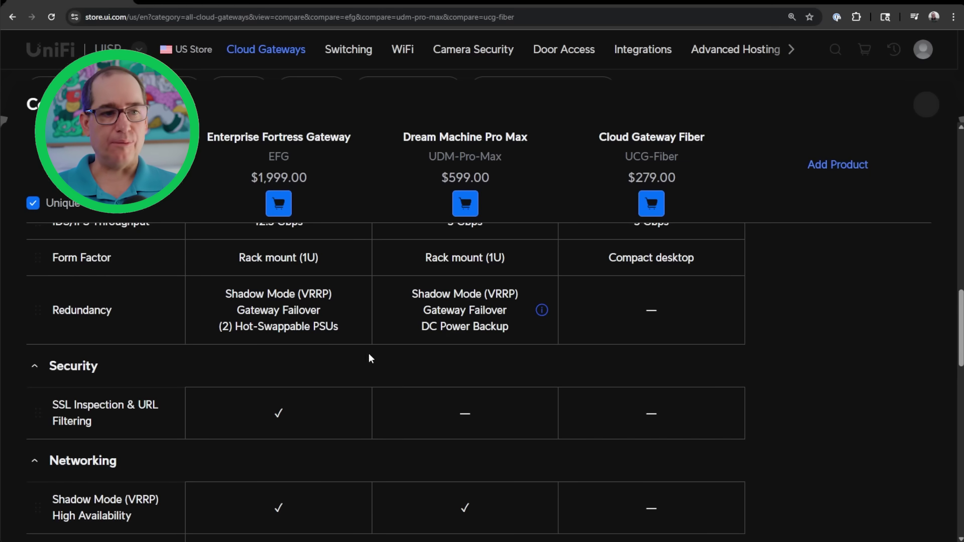
scroll(354, 362, down, 1)
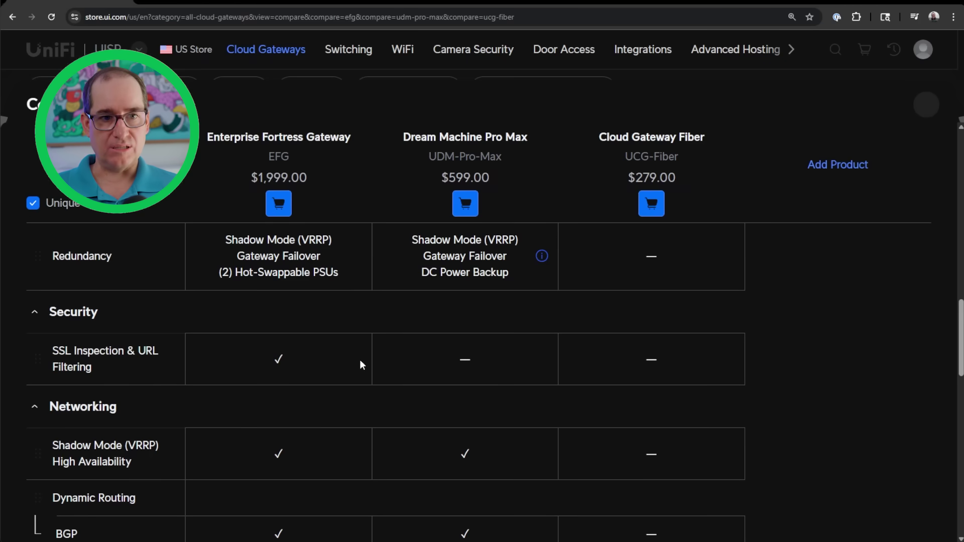
scroll(388, 385, down, 2)
scroll(388, 385, up, 2)
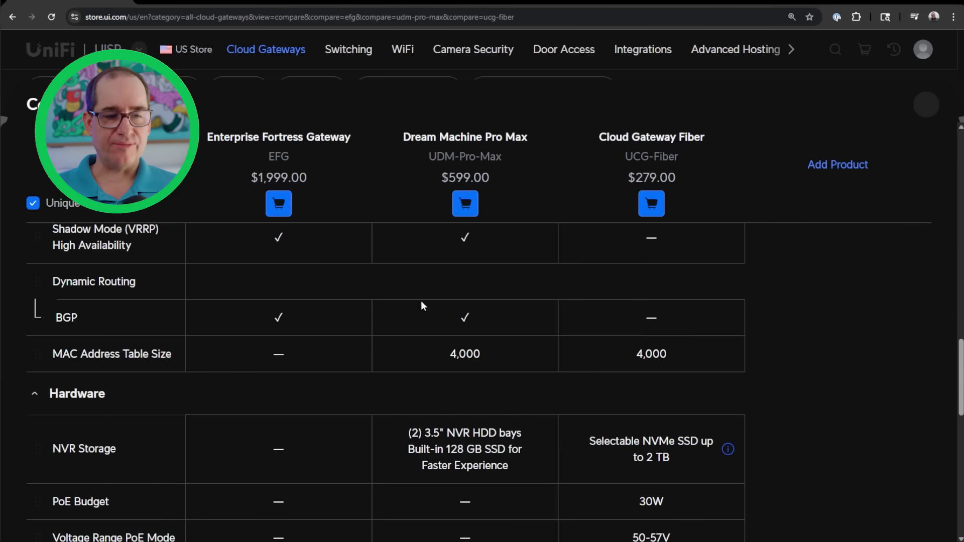
scroll(363, 426, down, 2)
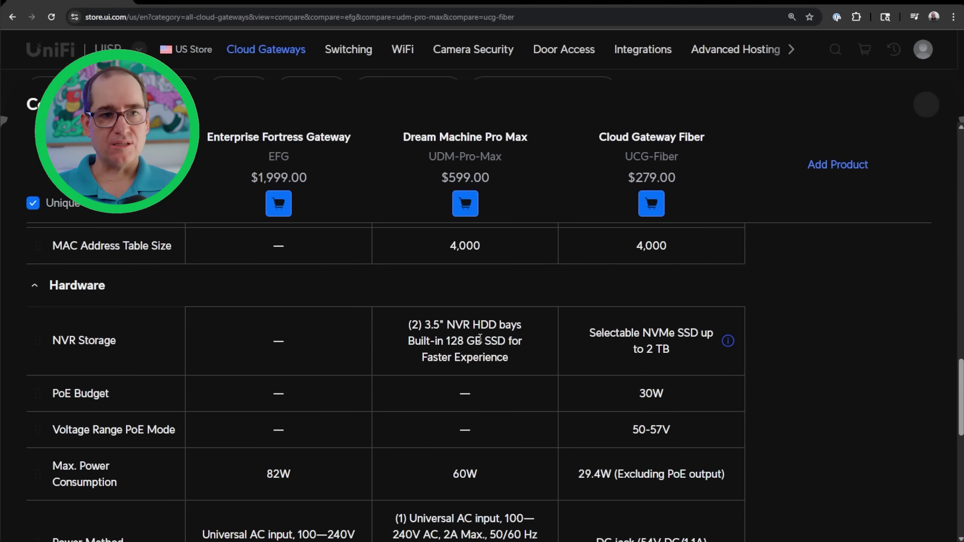
scroll(499, 374, down, 1)
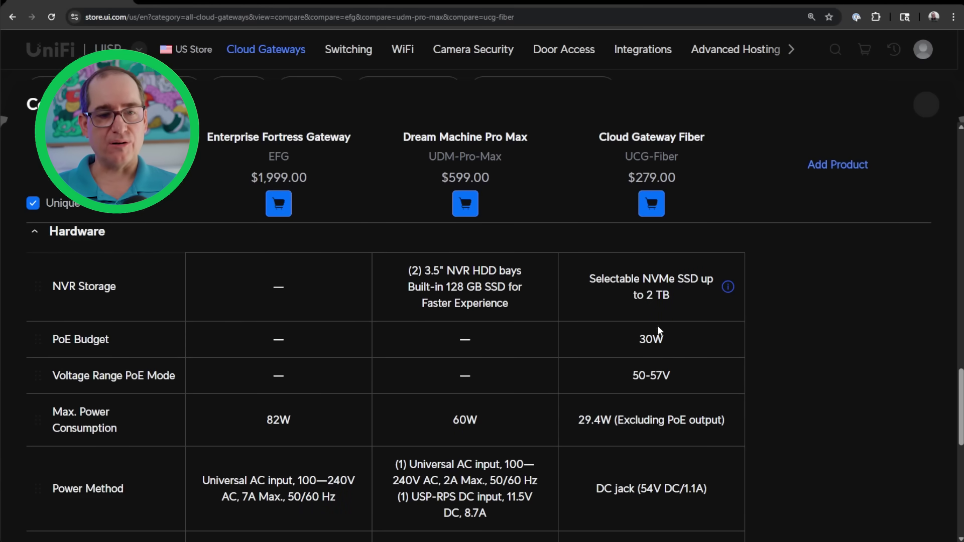
scroll(632, 387, down, 1)
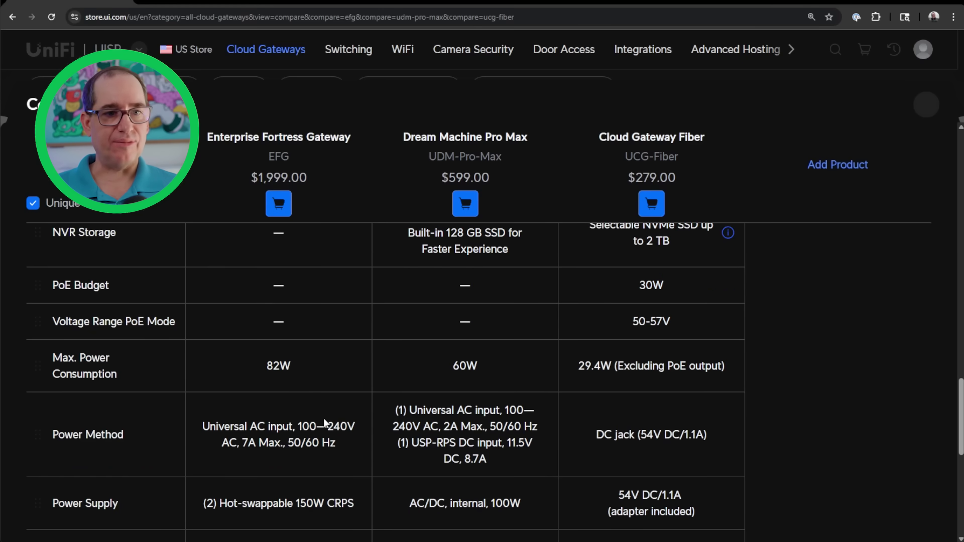
scroll(326, 424, down, 2)
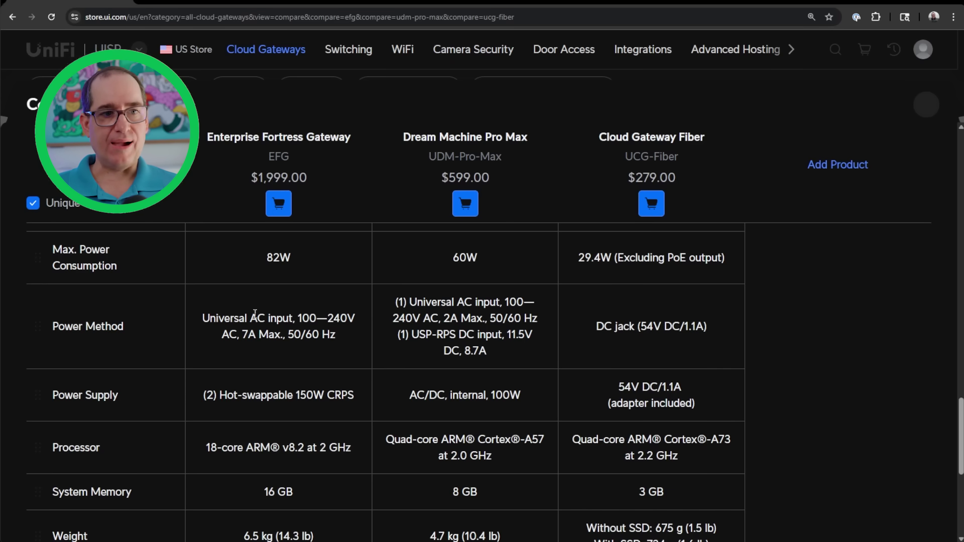
scroll(255, 313, up, 1)
scroll(369, 365, down, 2)
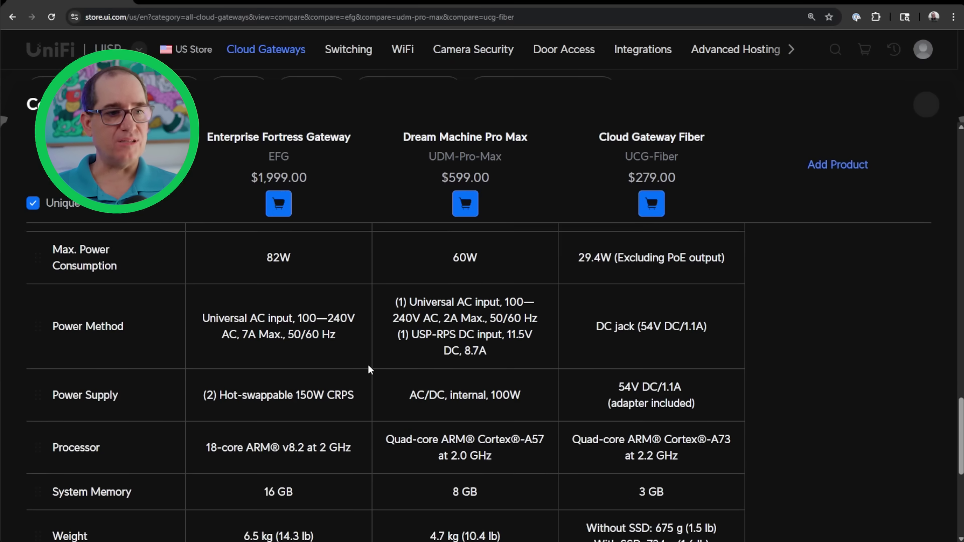
scroll(369, 365, down, 1)
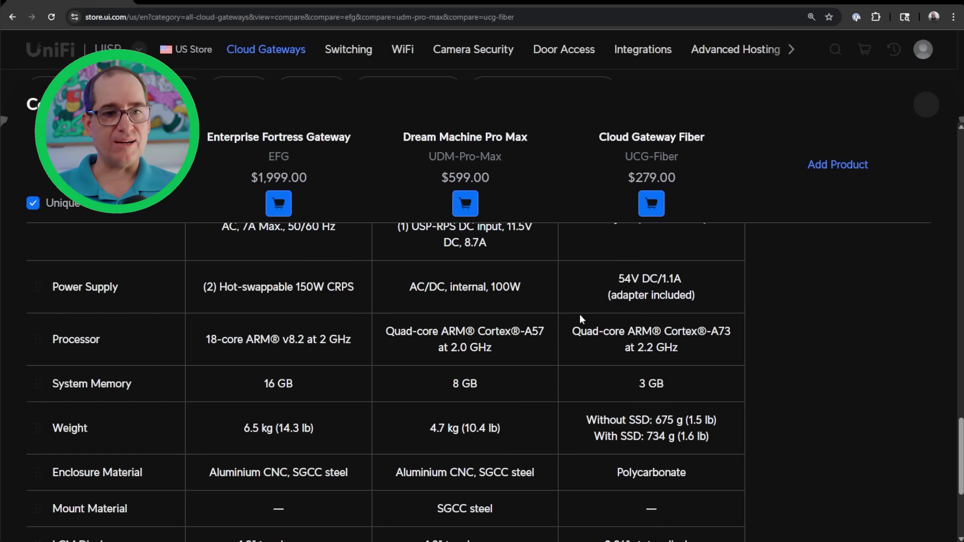
scroll(472, 351, down, 1)
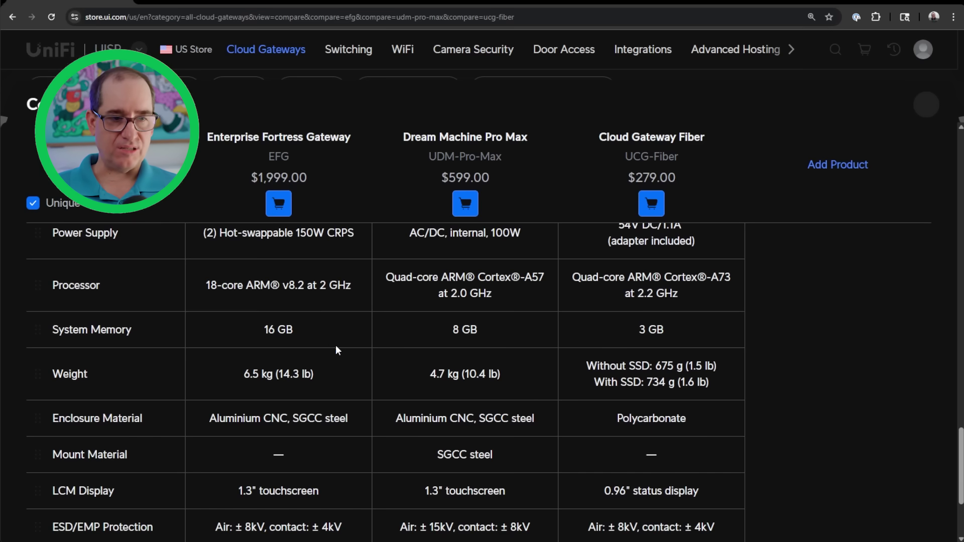
scroll(296, 396, up, 10)
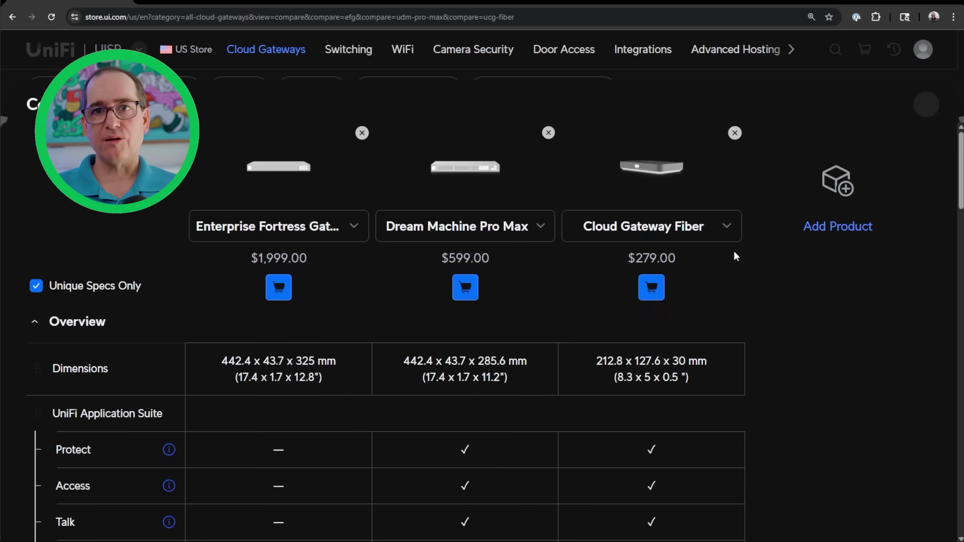